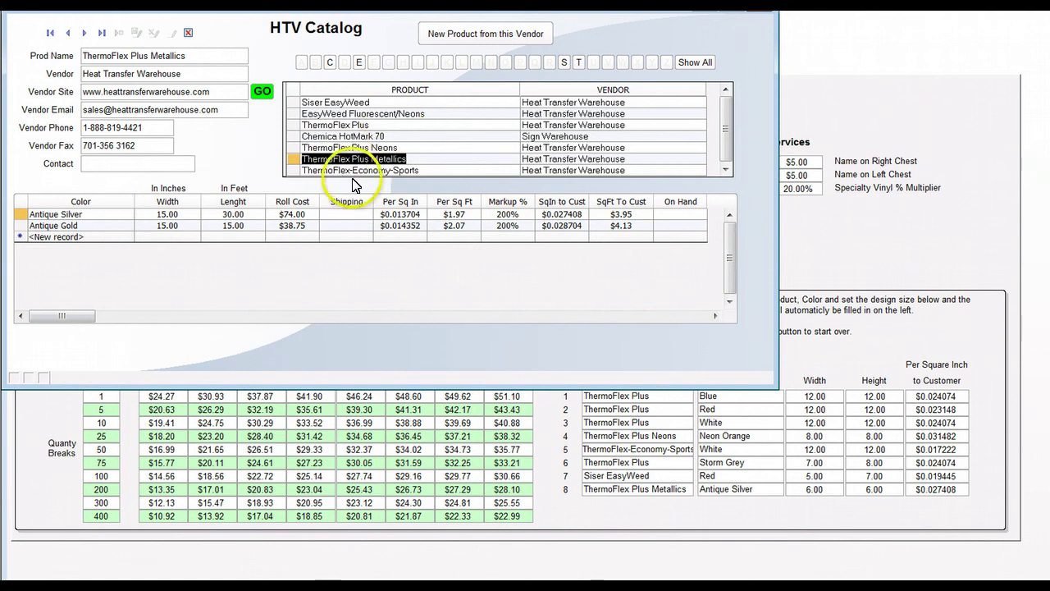
# Review the colors and costs of ThermoFlex Plus in the HTV Catalog and return to the Custom pricing matrix.
pyautogui.click(345, 126)
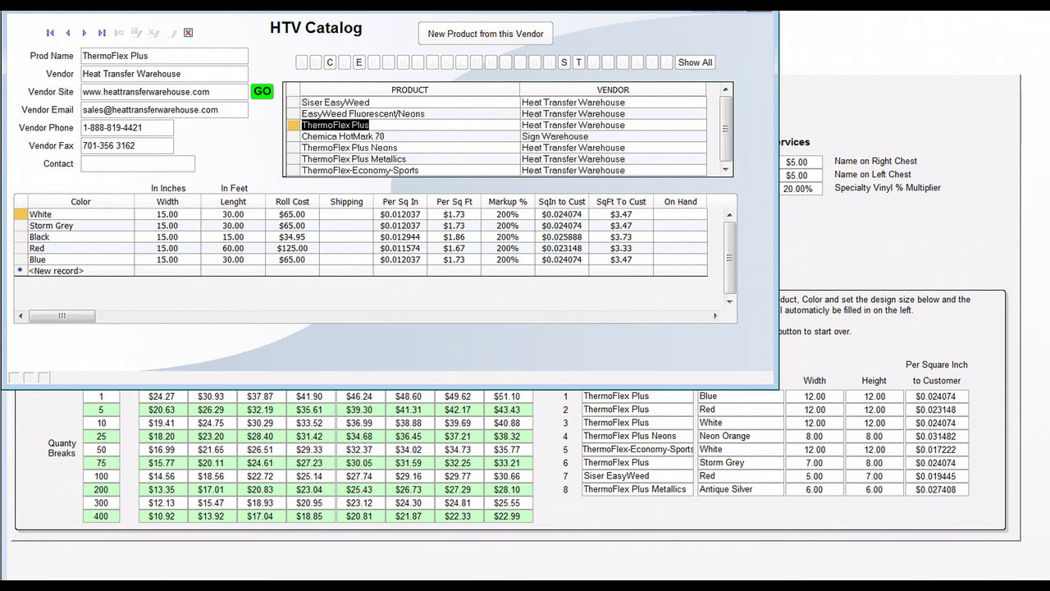
pyautogui.hotkey('ctrl', 'F4')
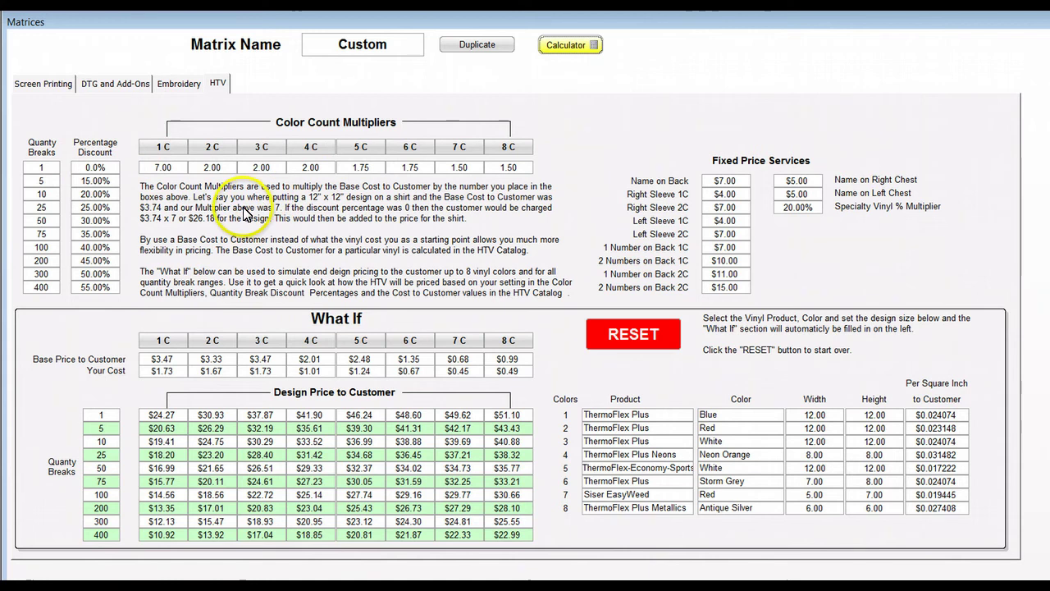
pyautogui.click(49, 184)
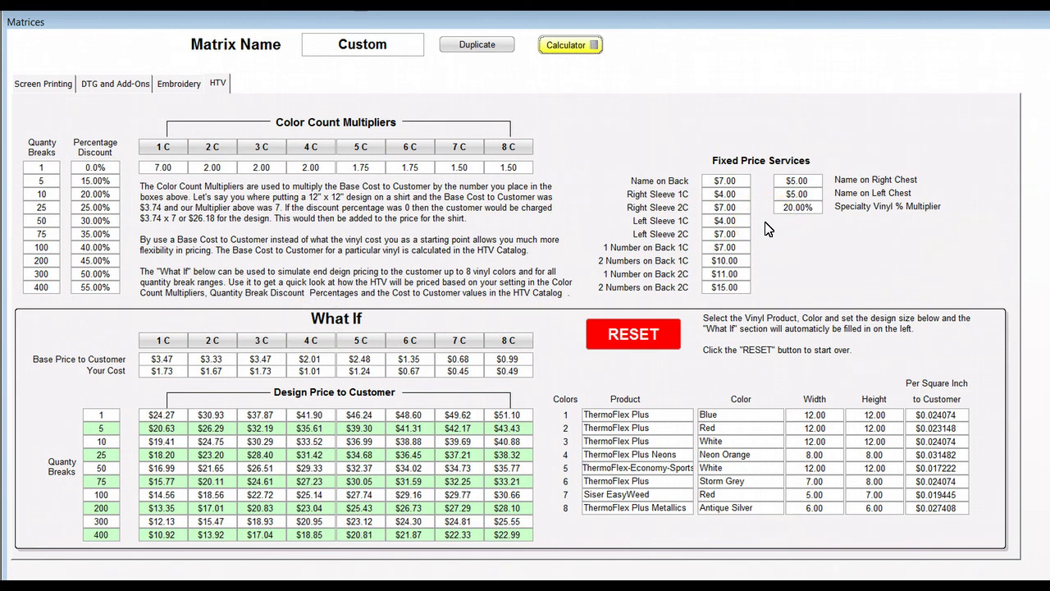
pyautogui.click(756, 194)
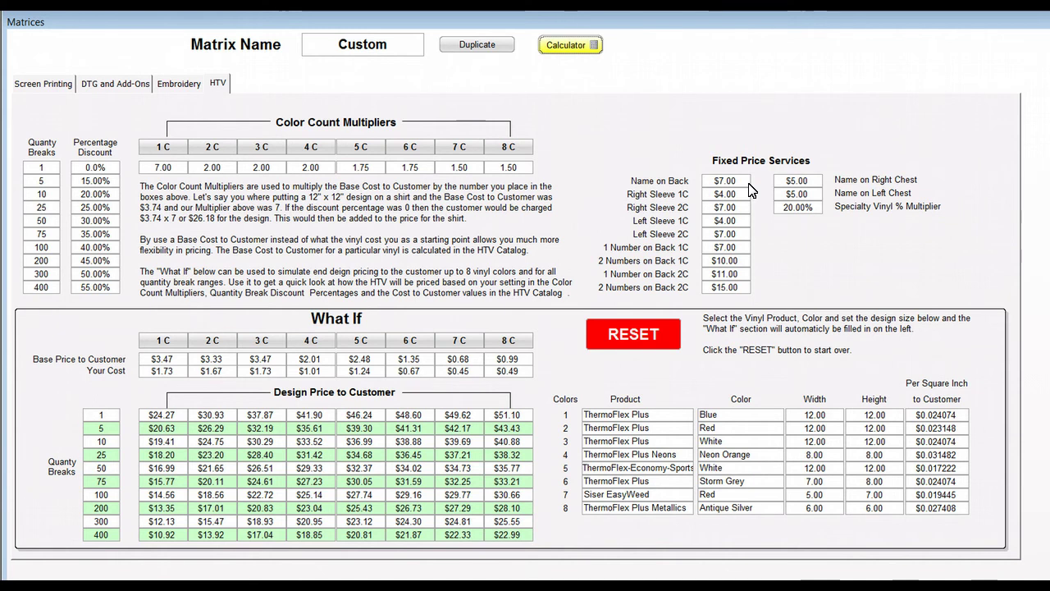
pyautogui.click(742, 190)
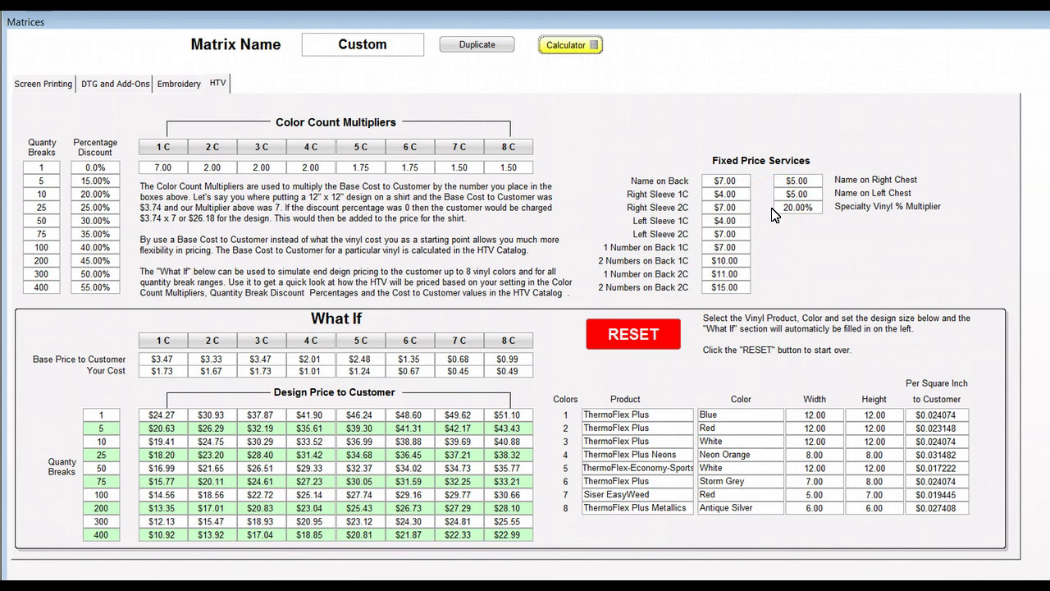
pyautogui.click(767, 198)
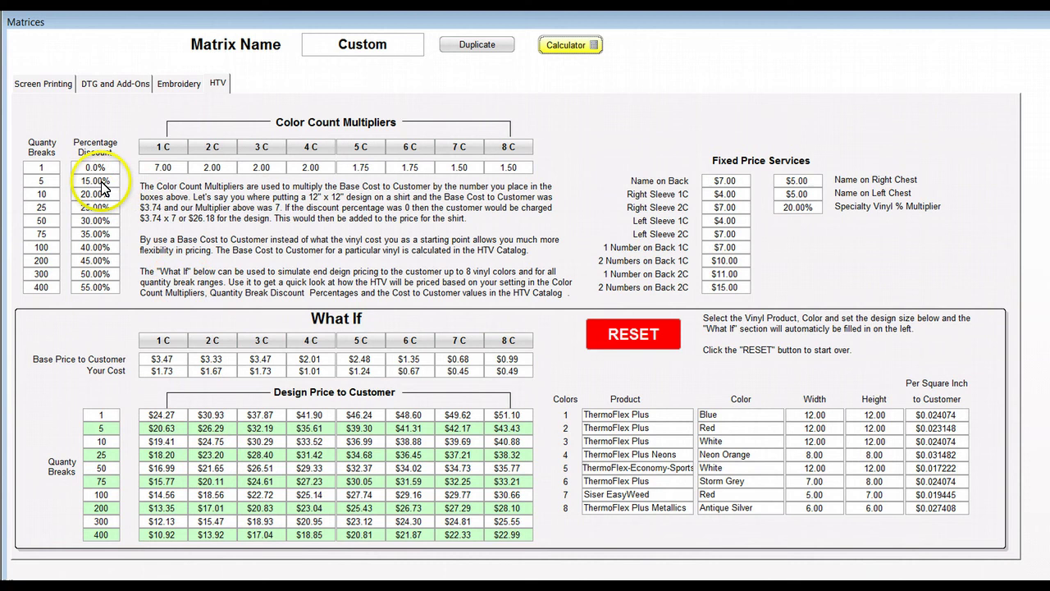
# Set the 1 C color count multiplier to 8.
pyautogui.click(173, 169)
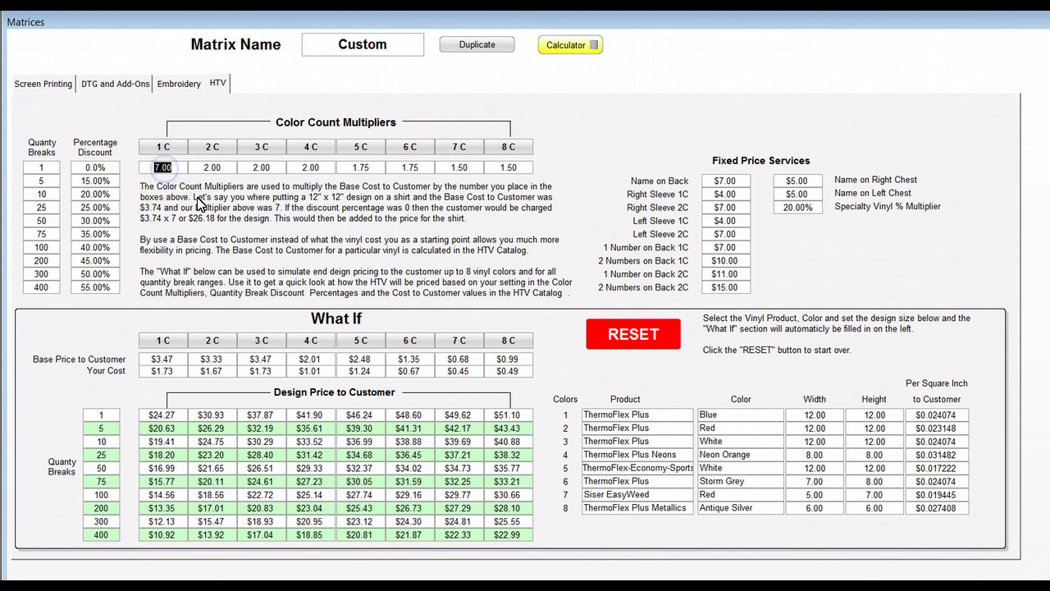
pyautogui.write('8')
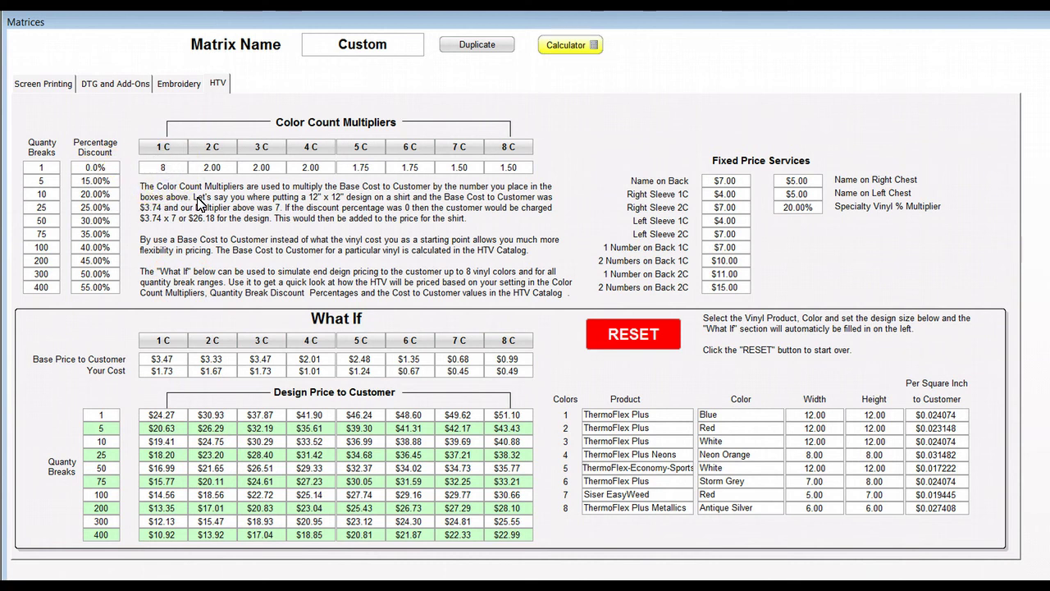
pyautogui.click(227, 168)
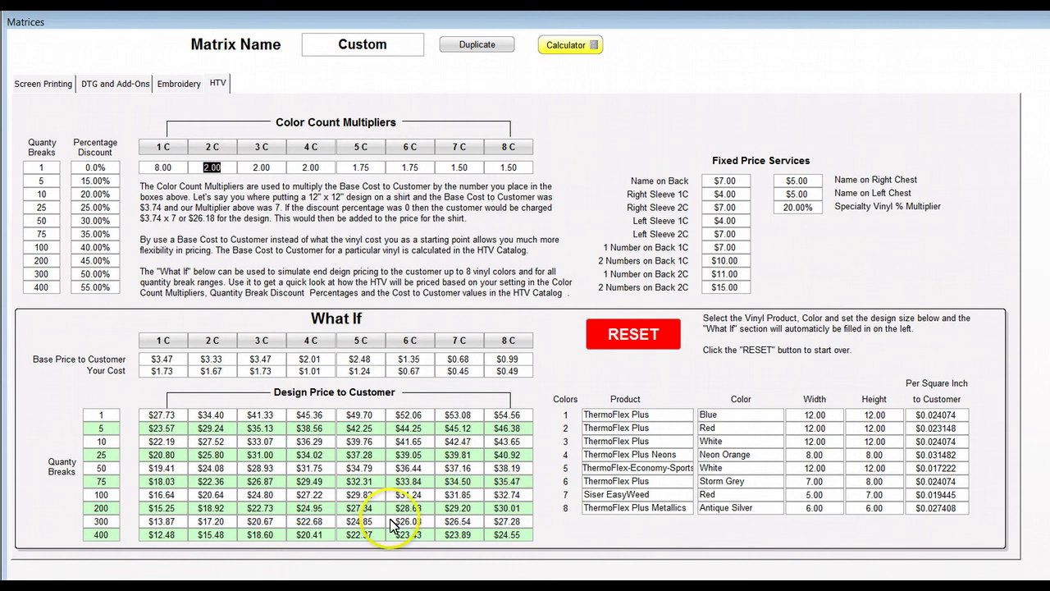
# Restore the 1 C color count multiplier to 7.
pyautogui.click(164, 168)
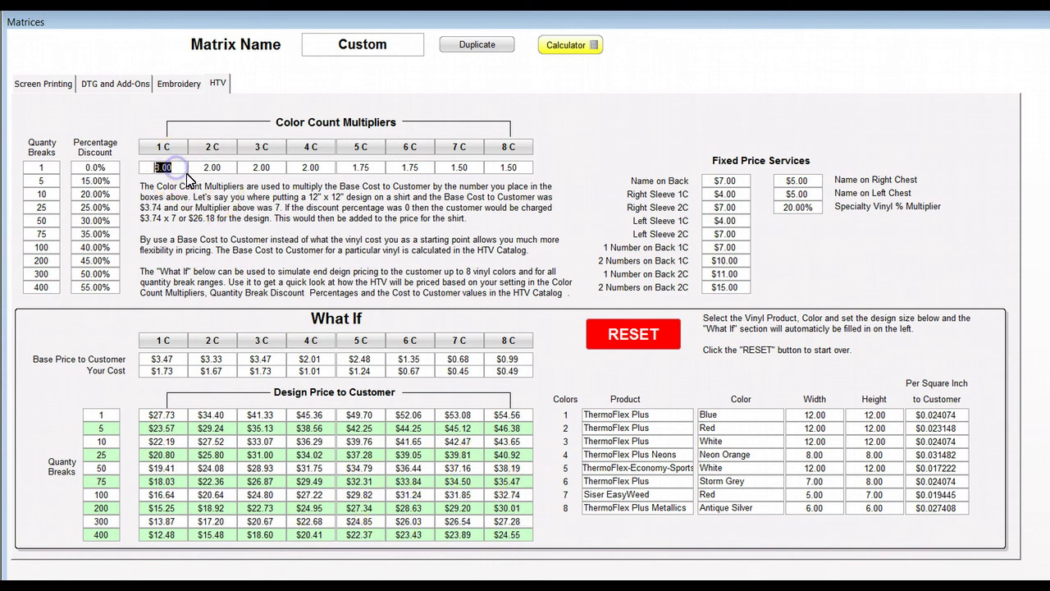
pyautogui.write('7')
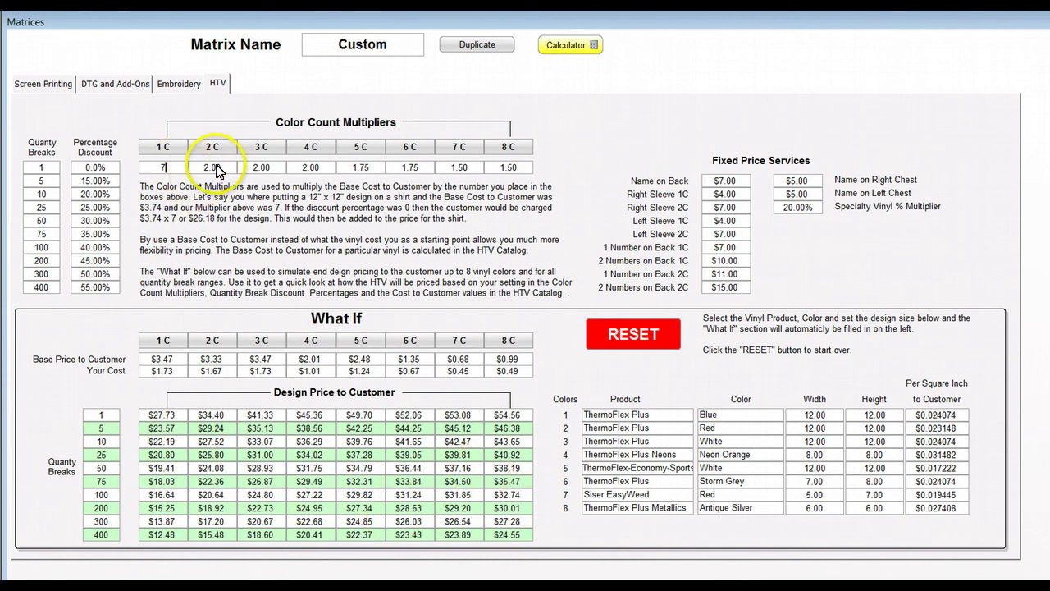
pyautogui.click(213, 166)
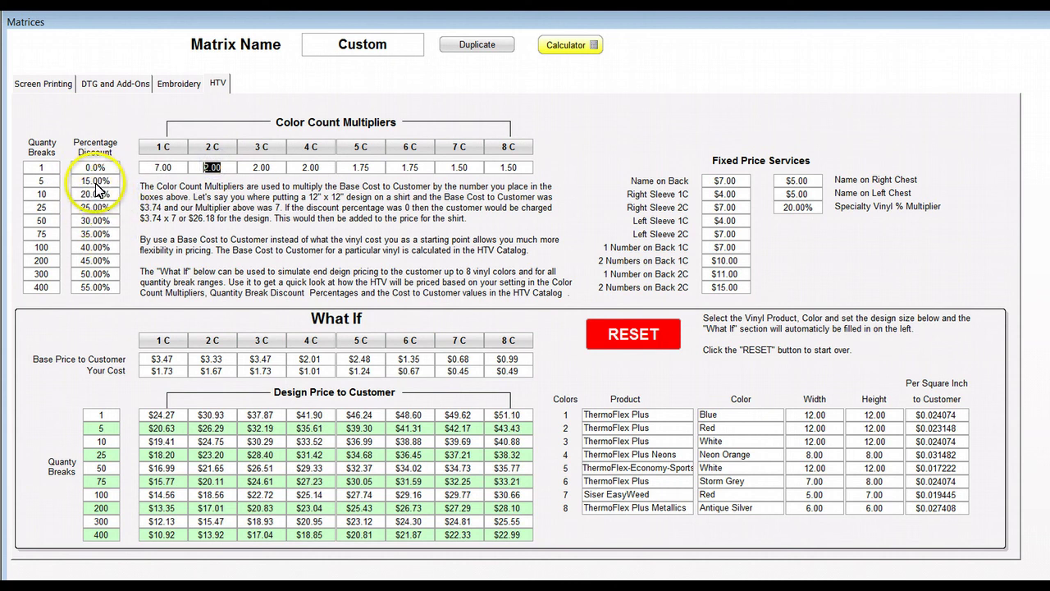
# Set the percentage discount for the 400 quantity break to 75%.
pyautogui.click(93, 288)
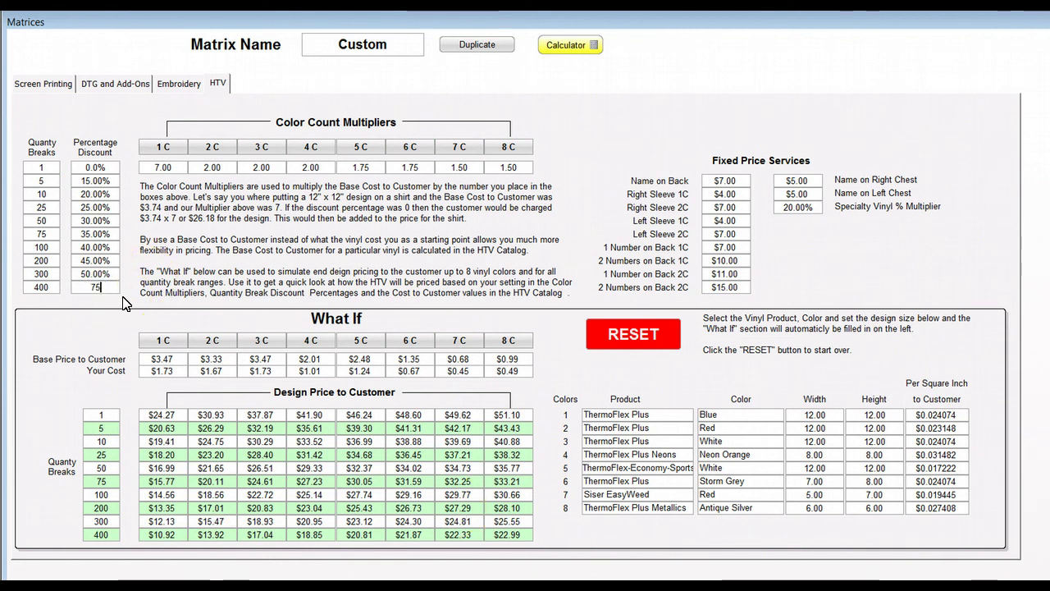
pyautogui.write('75')
pyautogui.click(109, 274)
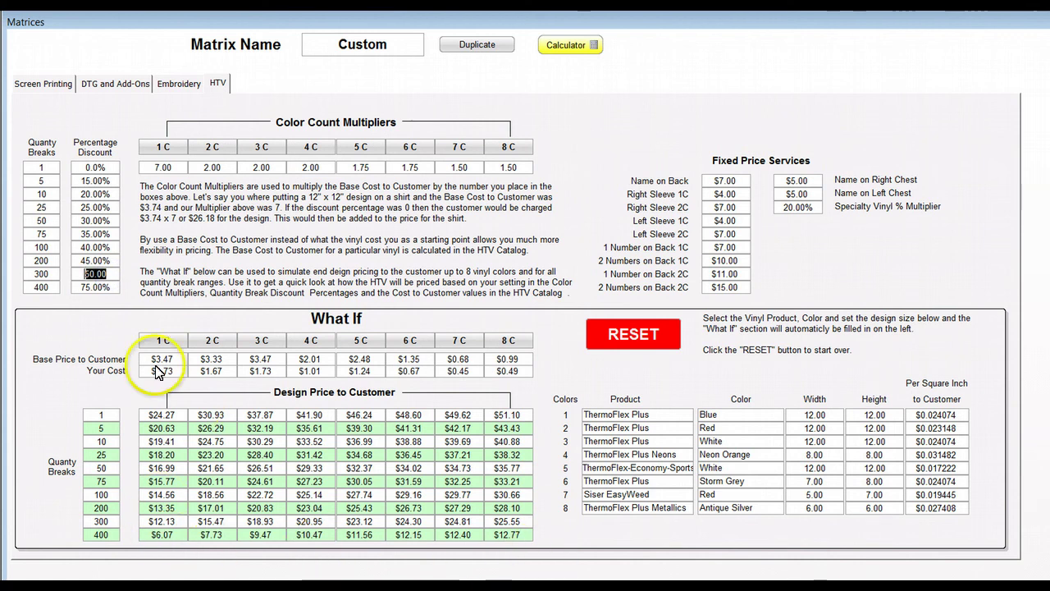
# Restore the percentage discount for the 400 quantity break to 55%.
pyautogui.click(117, 287)
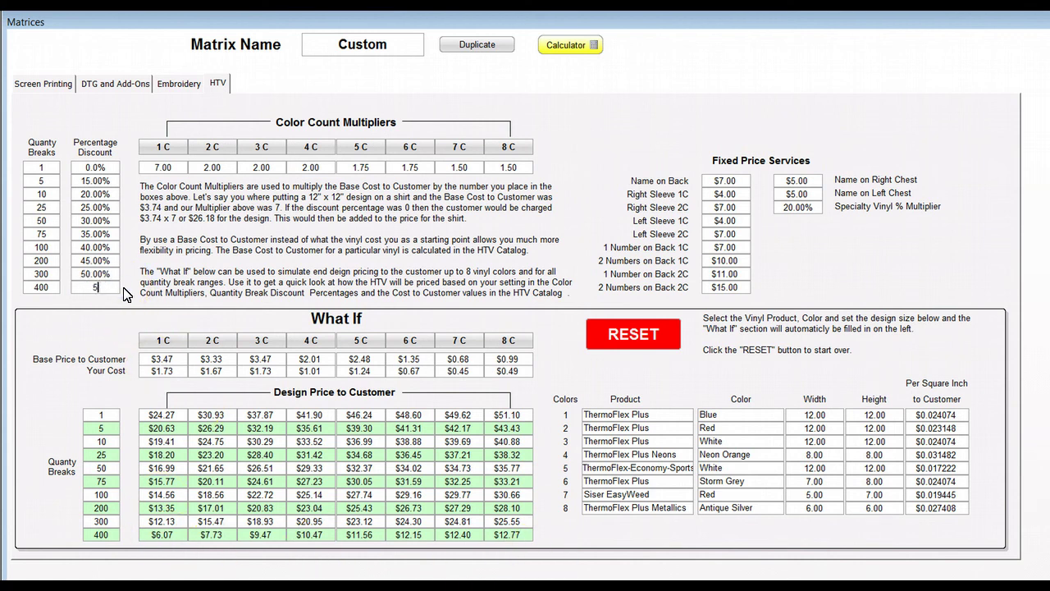
pyautogui.write('55')
pyautogui.click(109, 274)
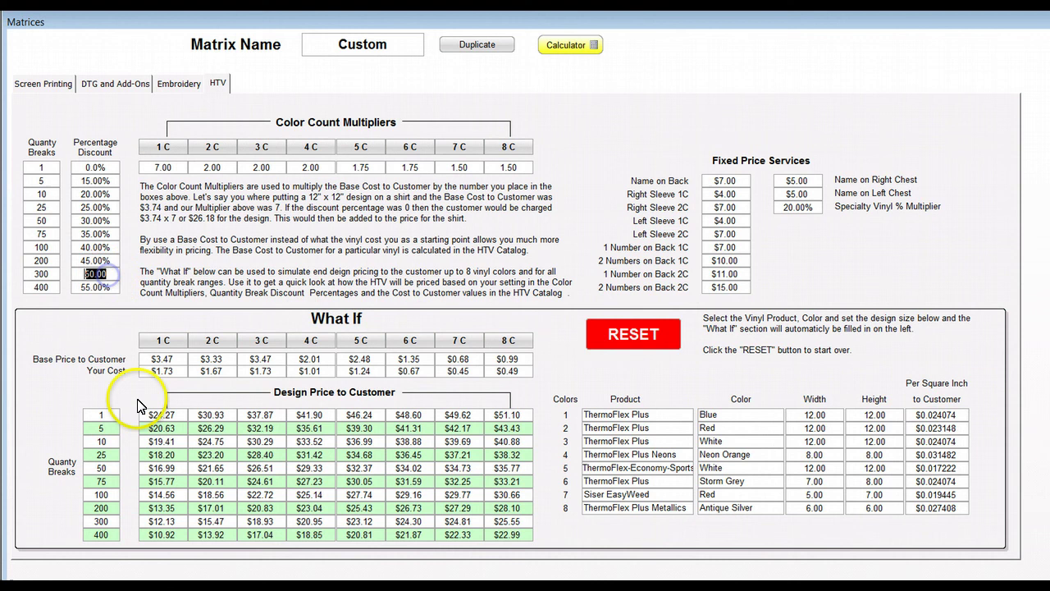
# Change What If color 1 to the product Chemica HotMark 70 in Golden Yellow.
pyautogui.click(689, 415)
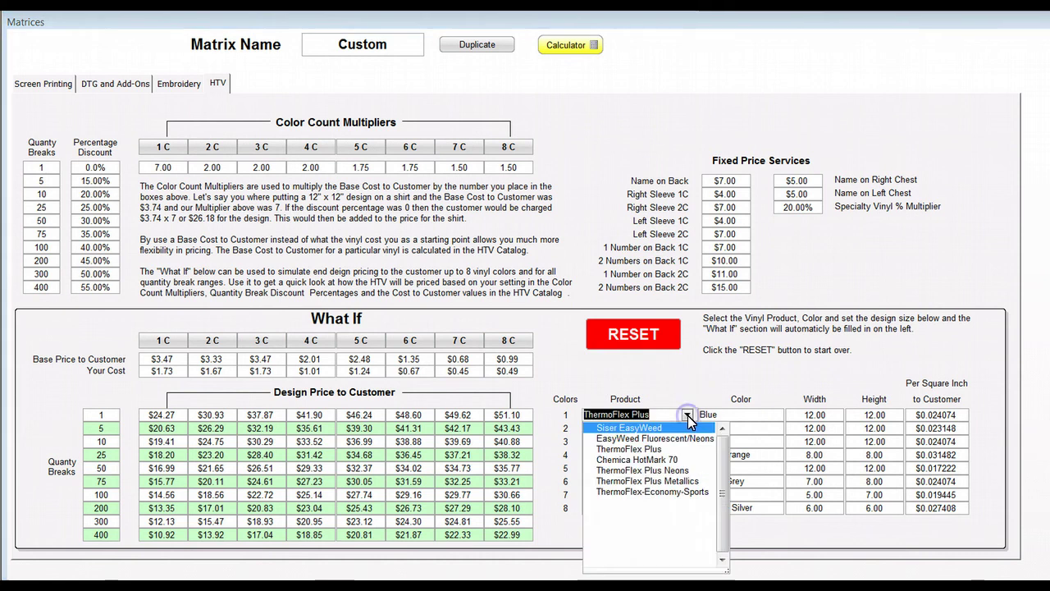
pyautogui.click(665, 462)
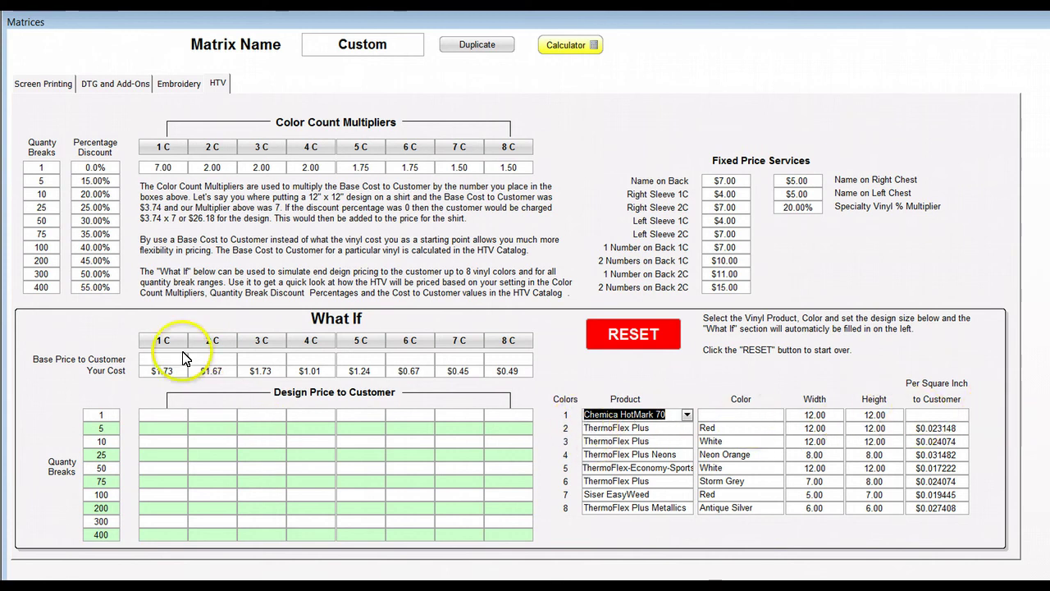
pyautogui.click(744, 418)
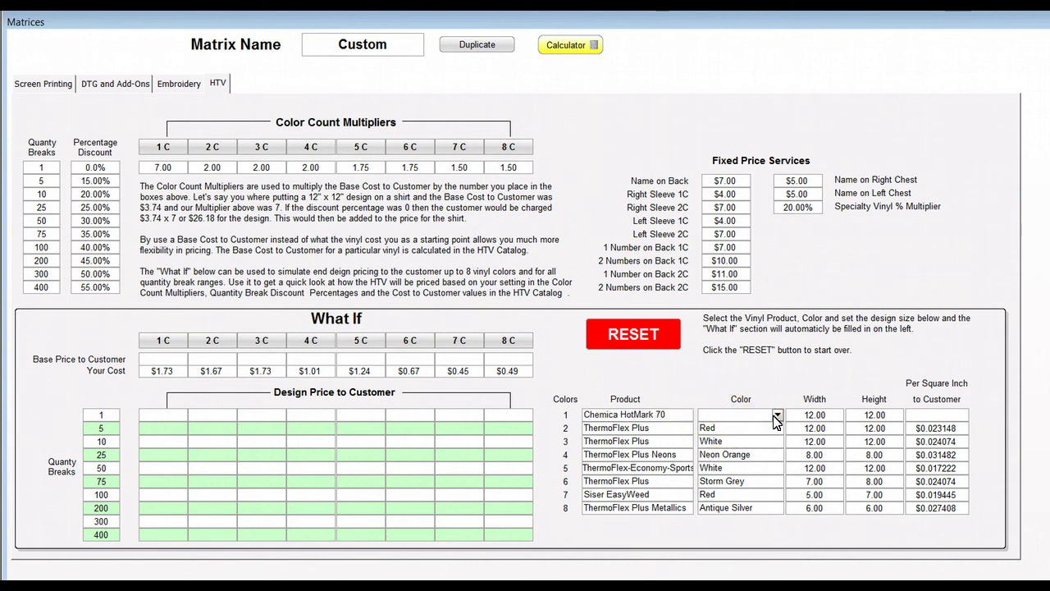
pyautogui.click(777, 416)
pyautogui.click(771, 435)
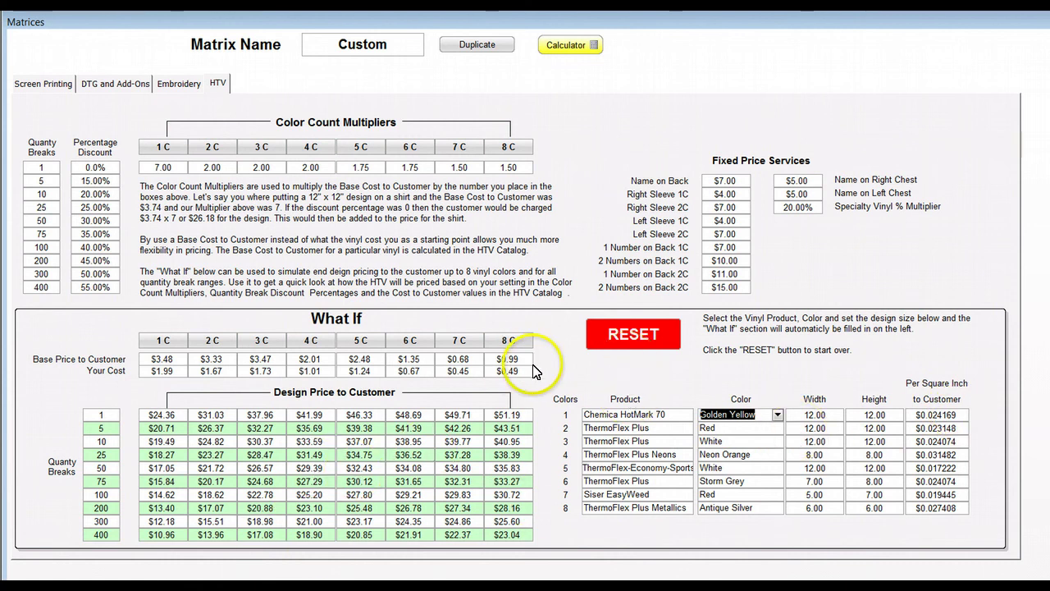
# Reset the What If section and define color 1 as ThermoFlex Plus Metallics in Antique Silver, 12 wide by 12 high.
pyautogui.click(624, 351)
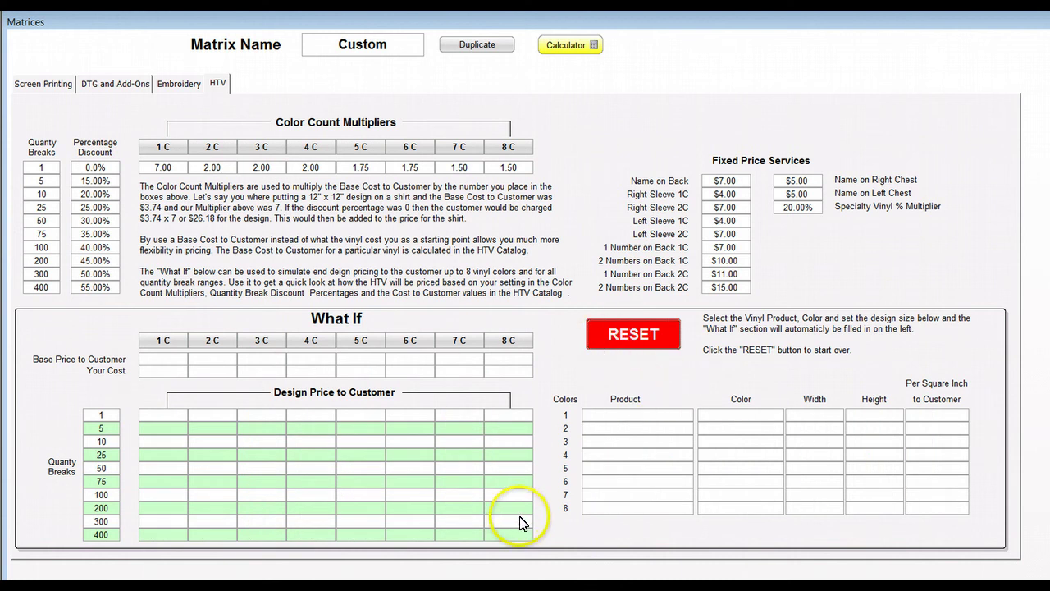
pyautogui.click(687, 415)
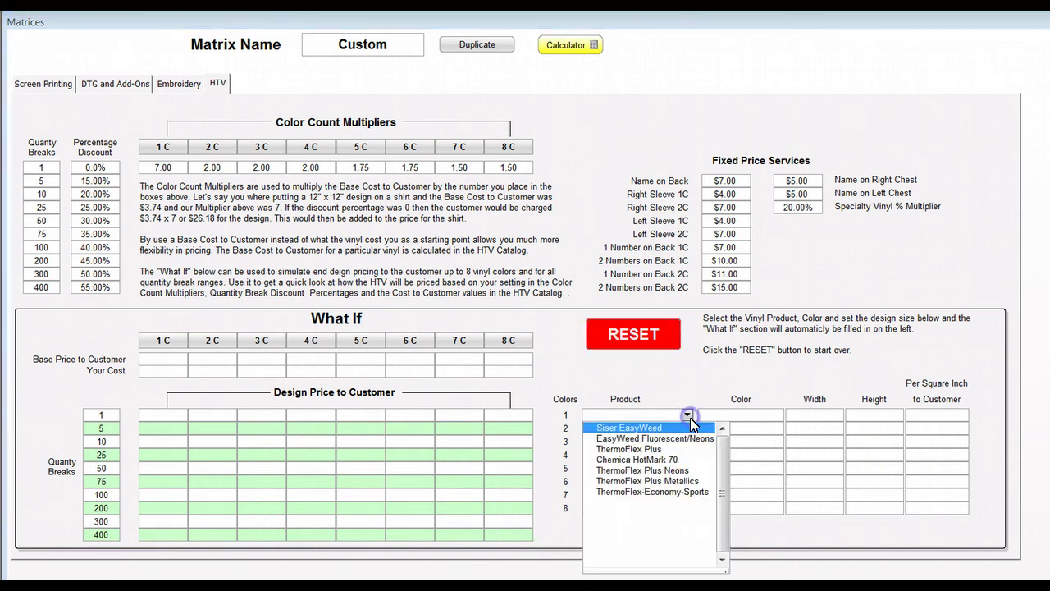
pyautogui.click(683, 481)
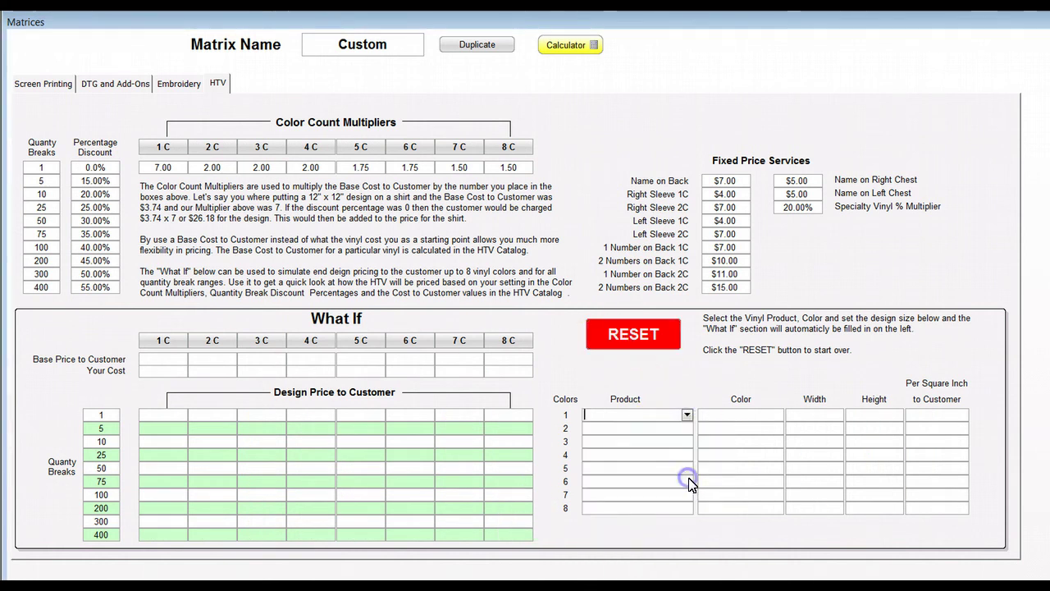
pyautogui.click(763, 417)
pyautogui.click(761, 433)
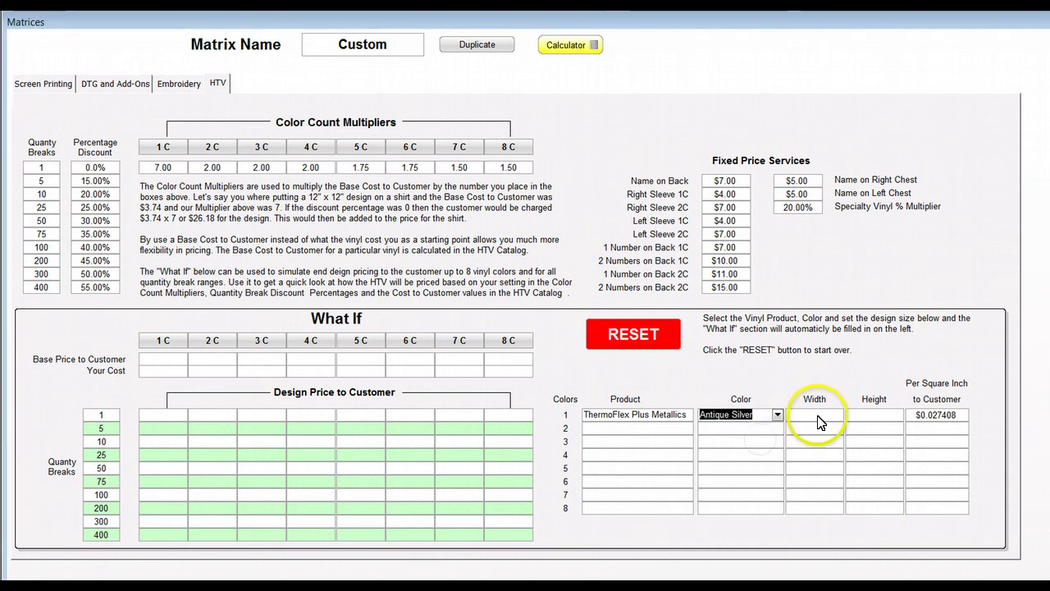
pyautogui.click(818, 420)
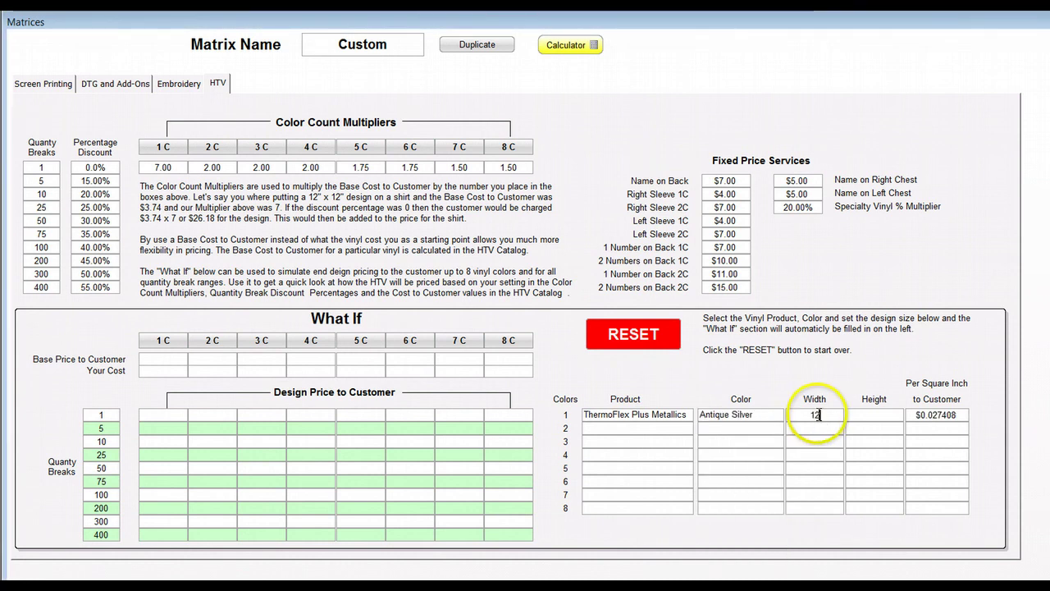
pyautogui.click(866, 417)
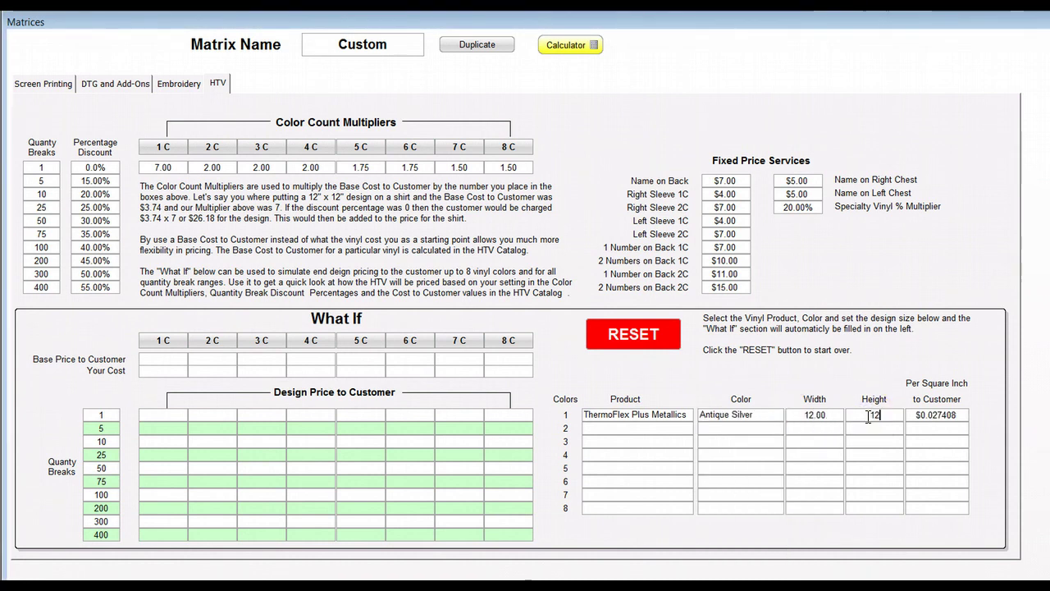
pyautogui.click(706, 429)
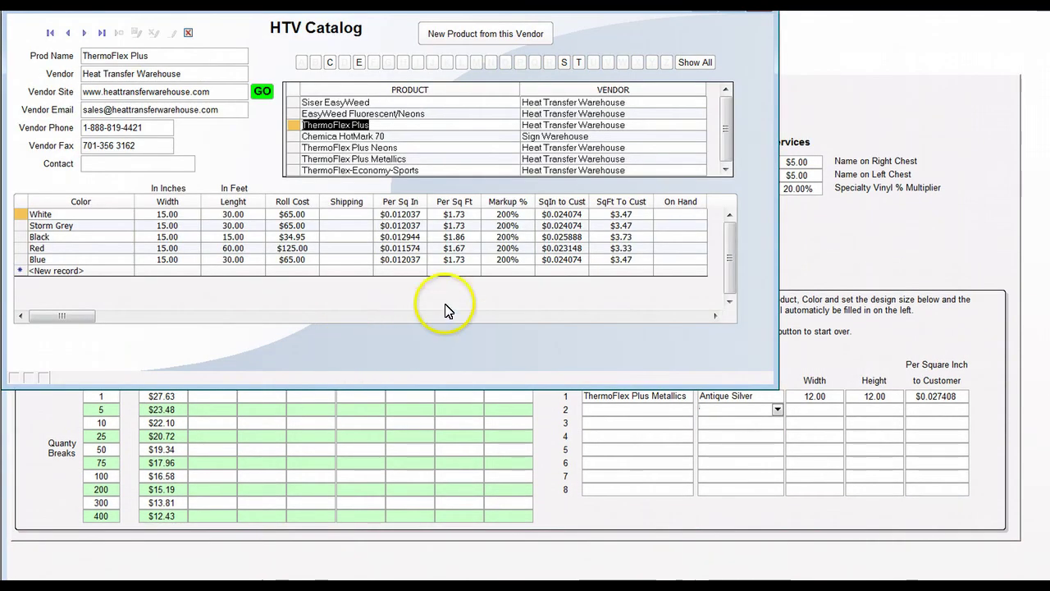
# Look up the ThermoFlex Plus Metallics costs in the HTV Catalog and return to the What If prices in the matrix.
pyautogui.click(393, 159)
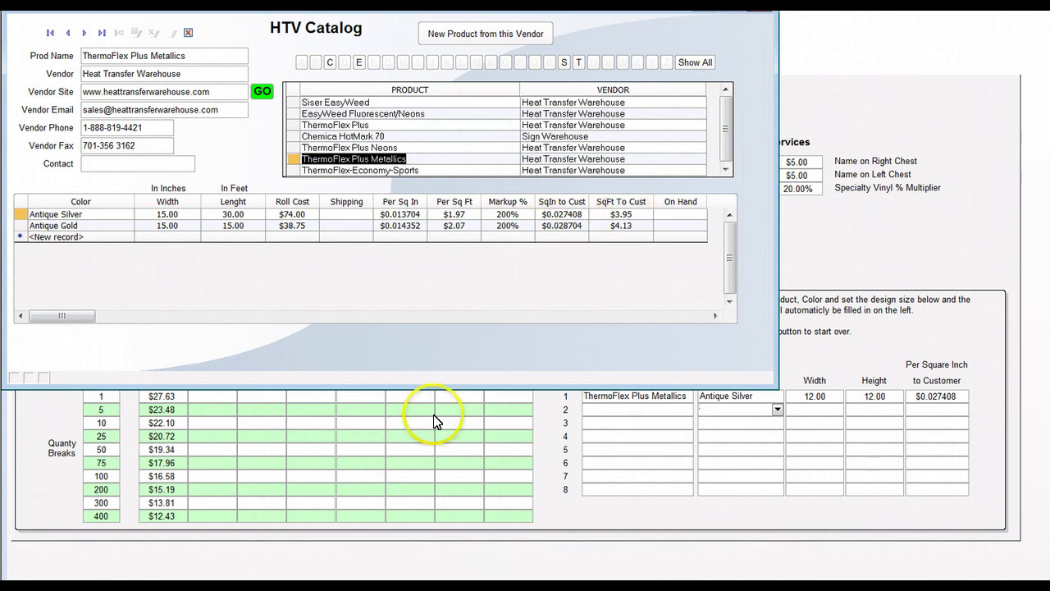
pyautogui.click(334, 565)
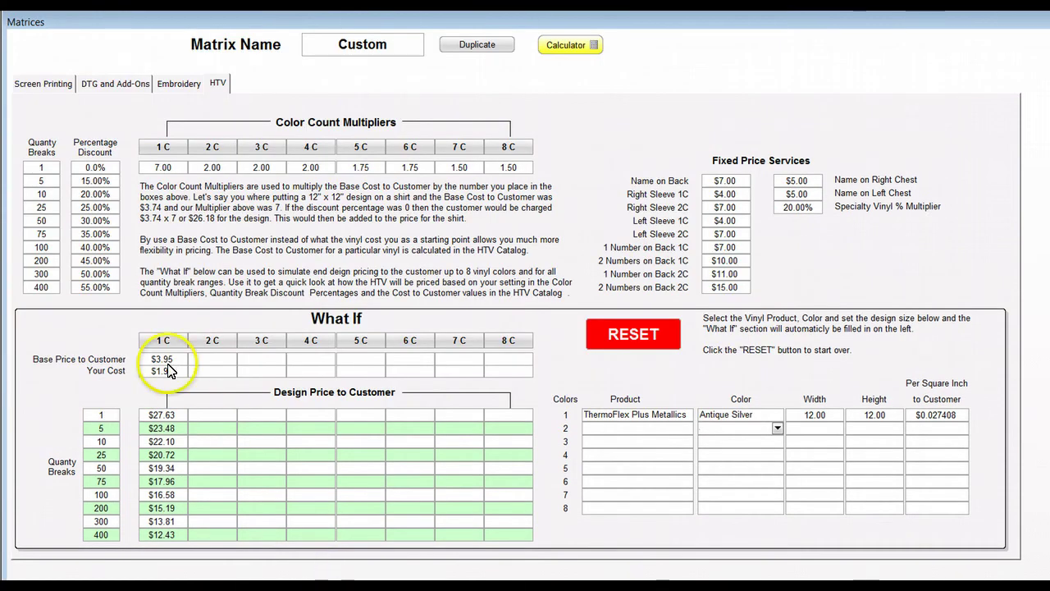